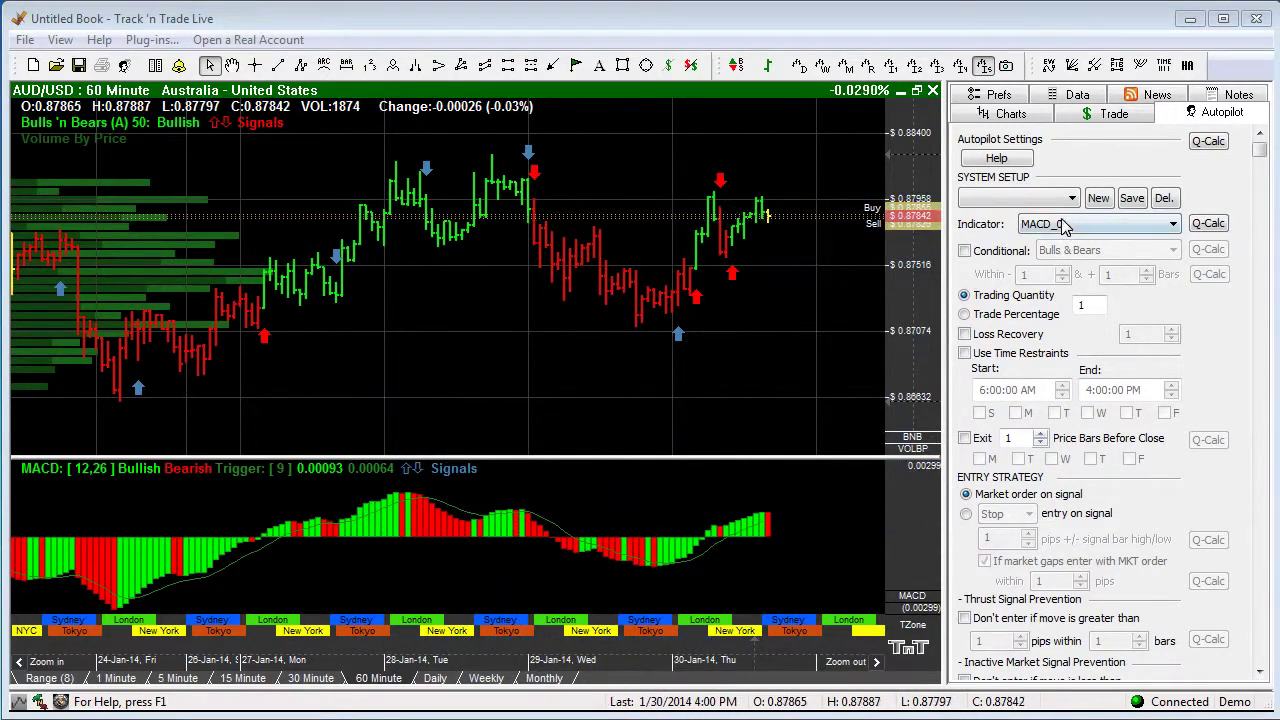
click(1174, 226)
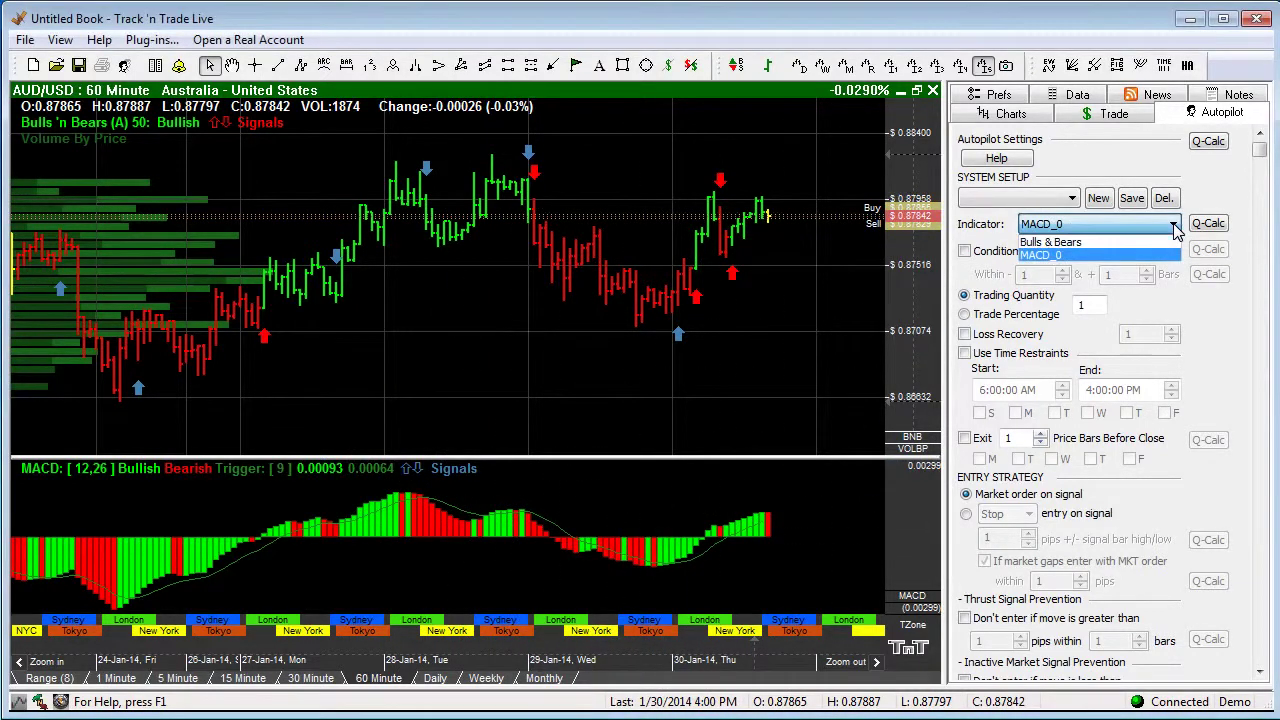
click(1175, 228)
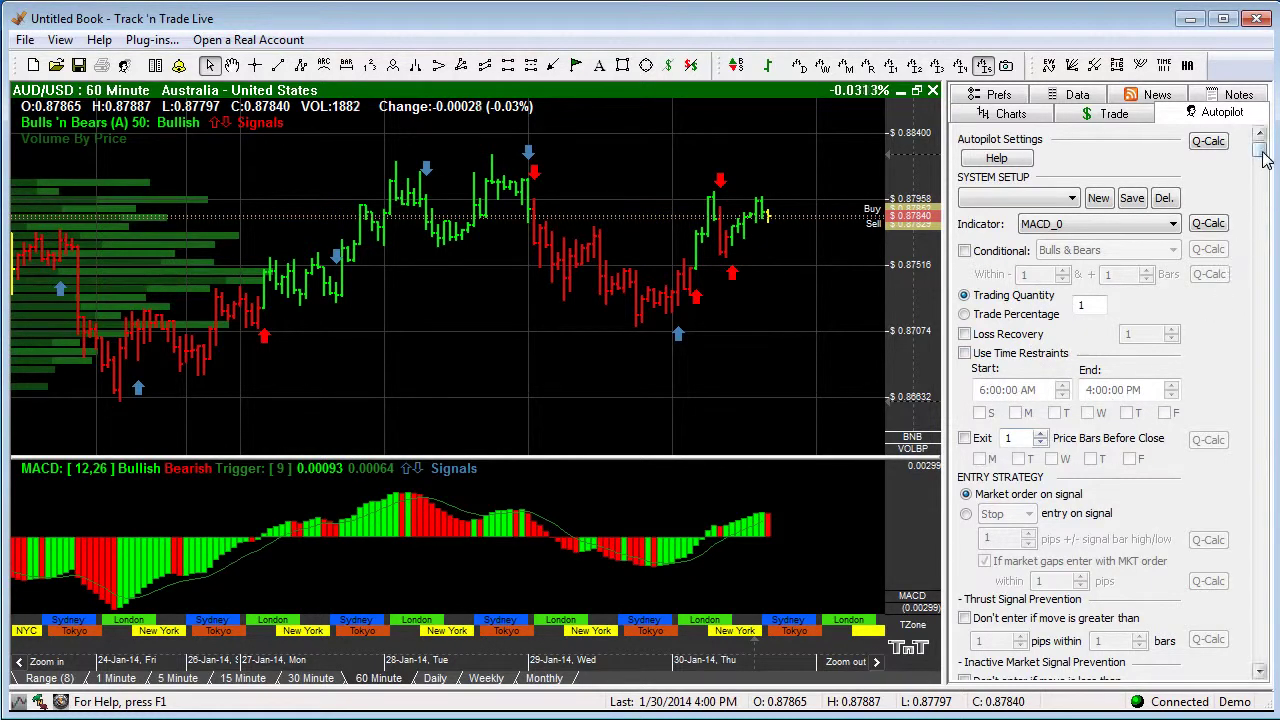
drag(1260, 150, 1260, 415)
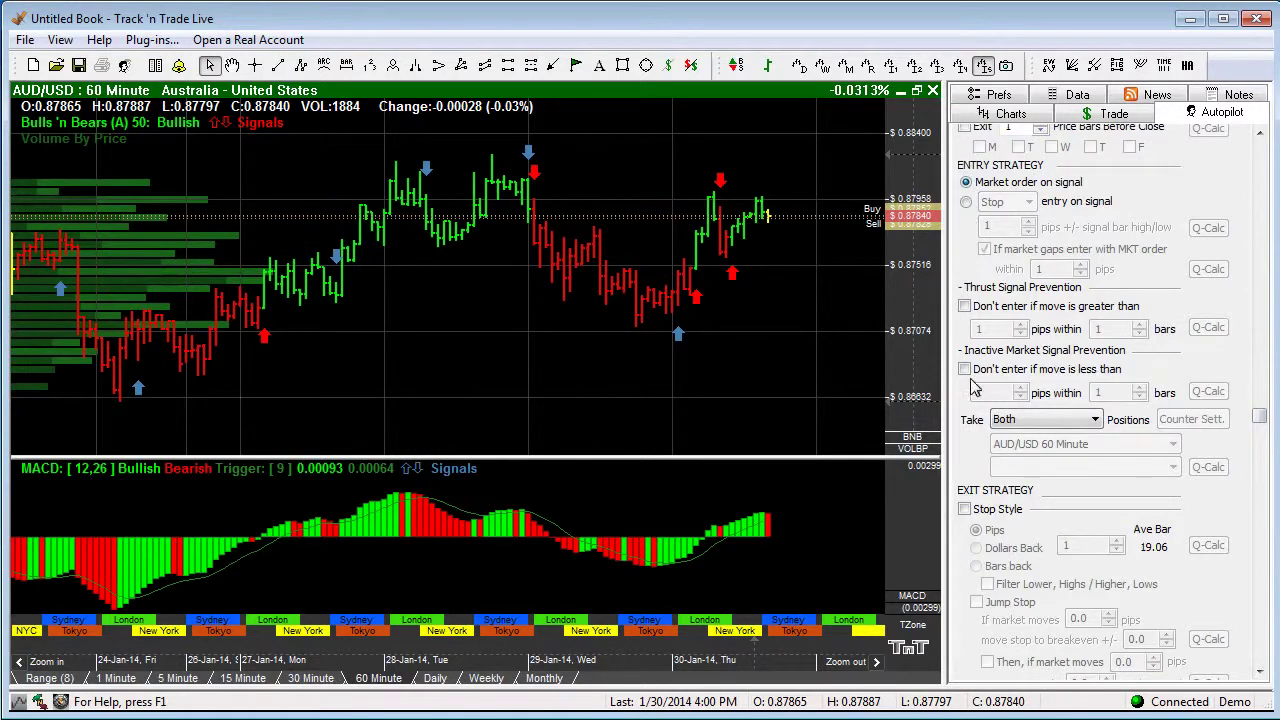
click(966, 203)
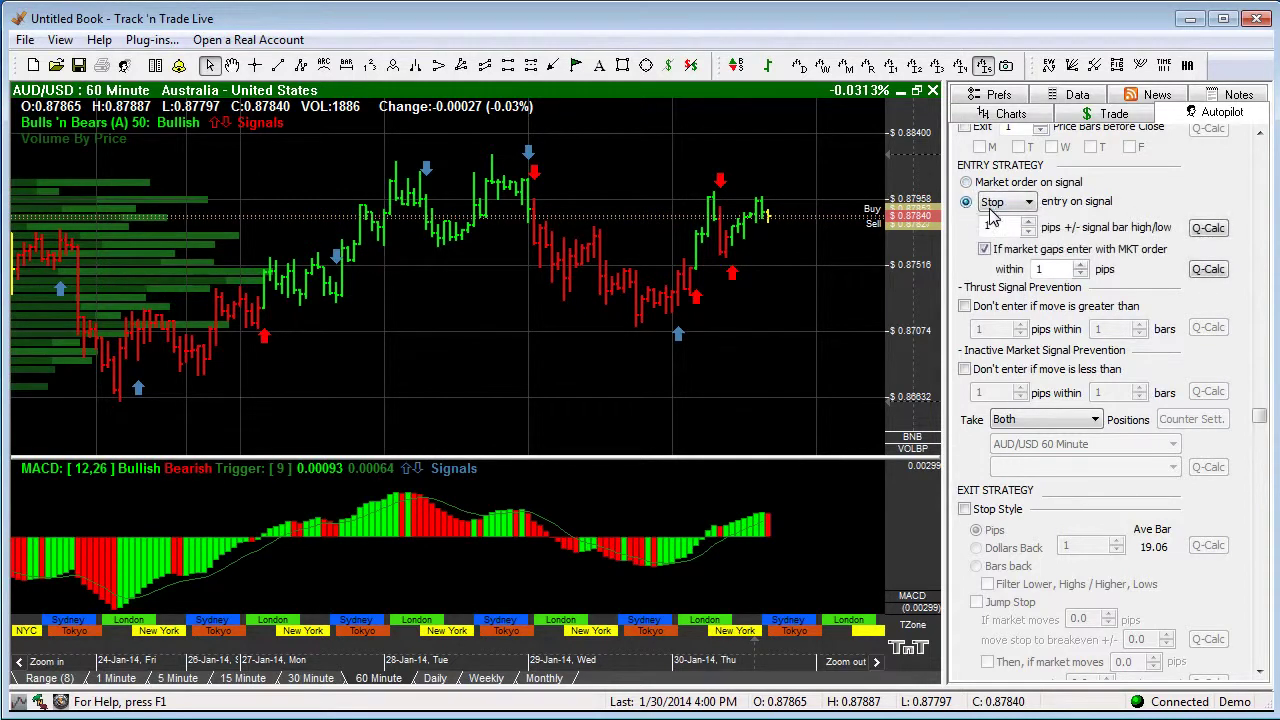
click(966, 182)
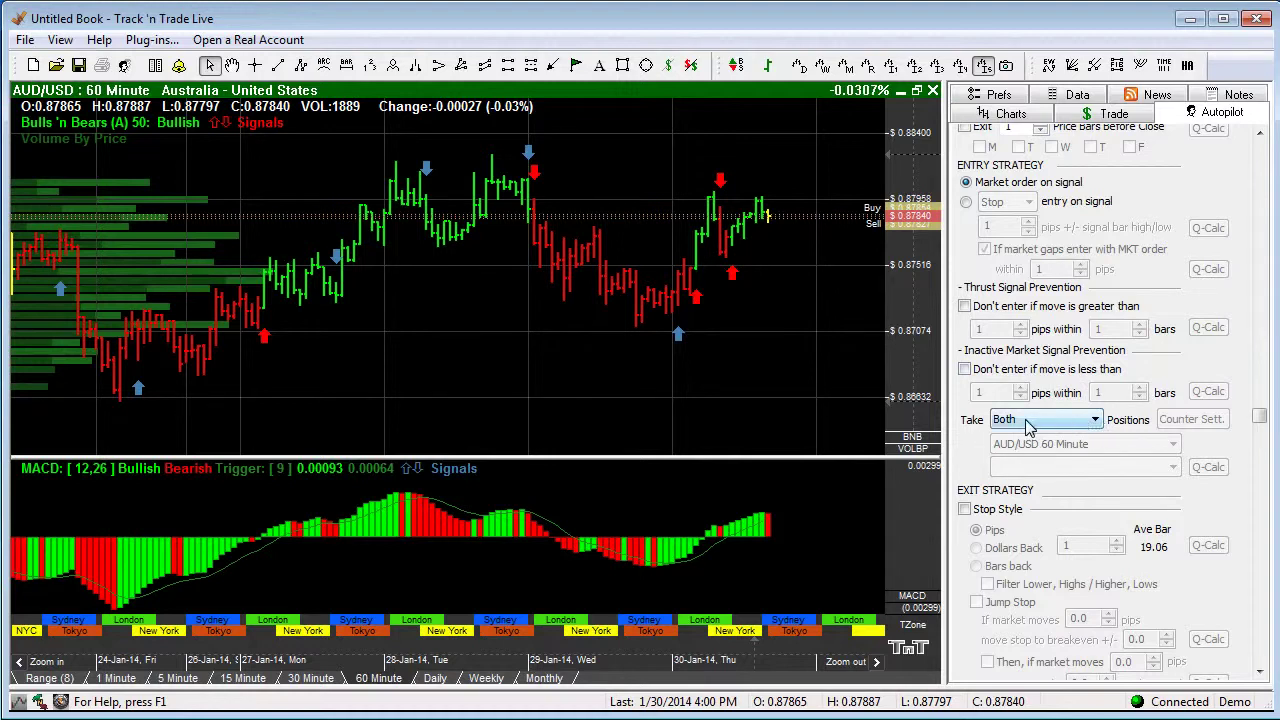
click(1096, 421)
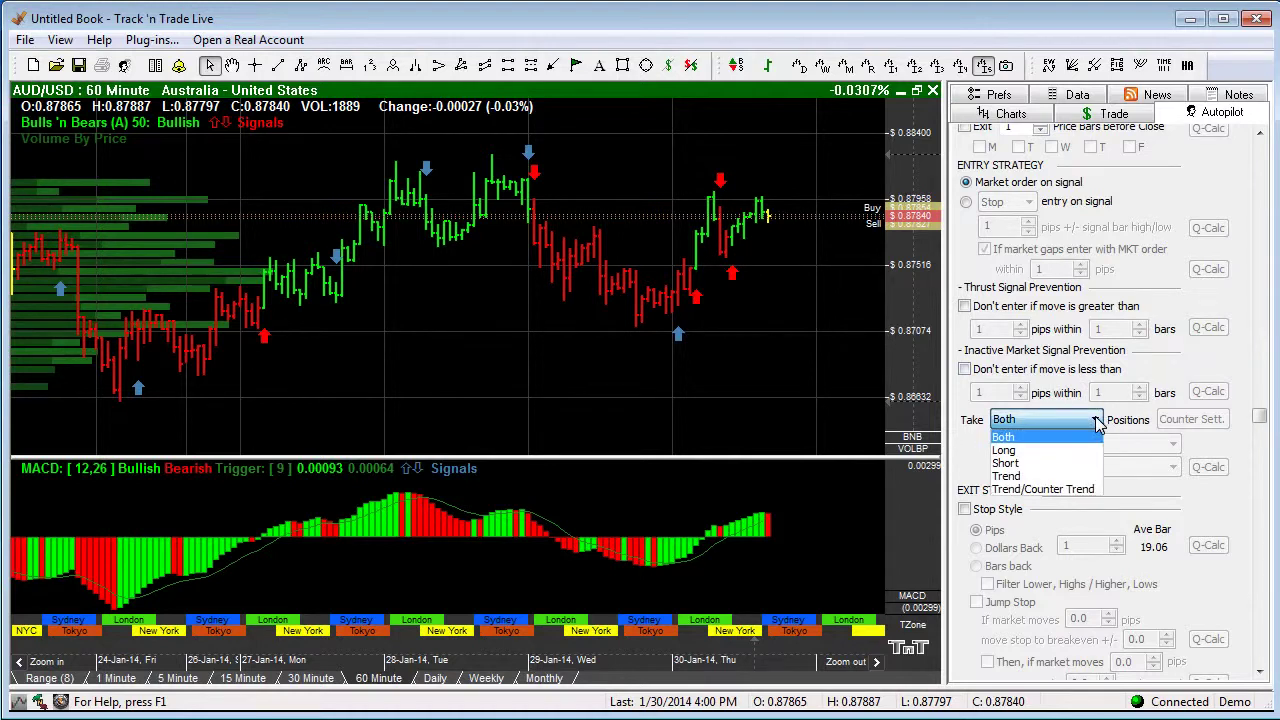
click(1045, 437)
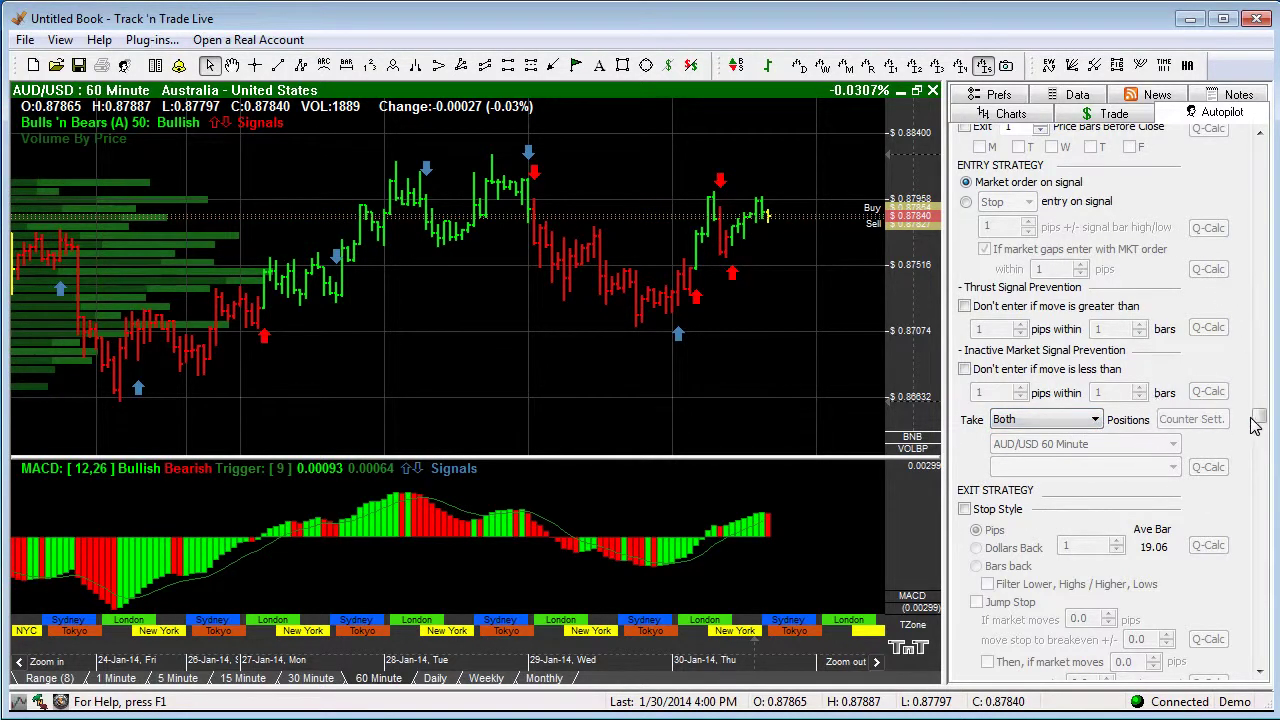
drag(1259, 420, 1259, 606)
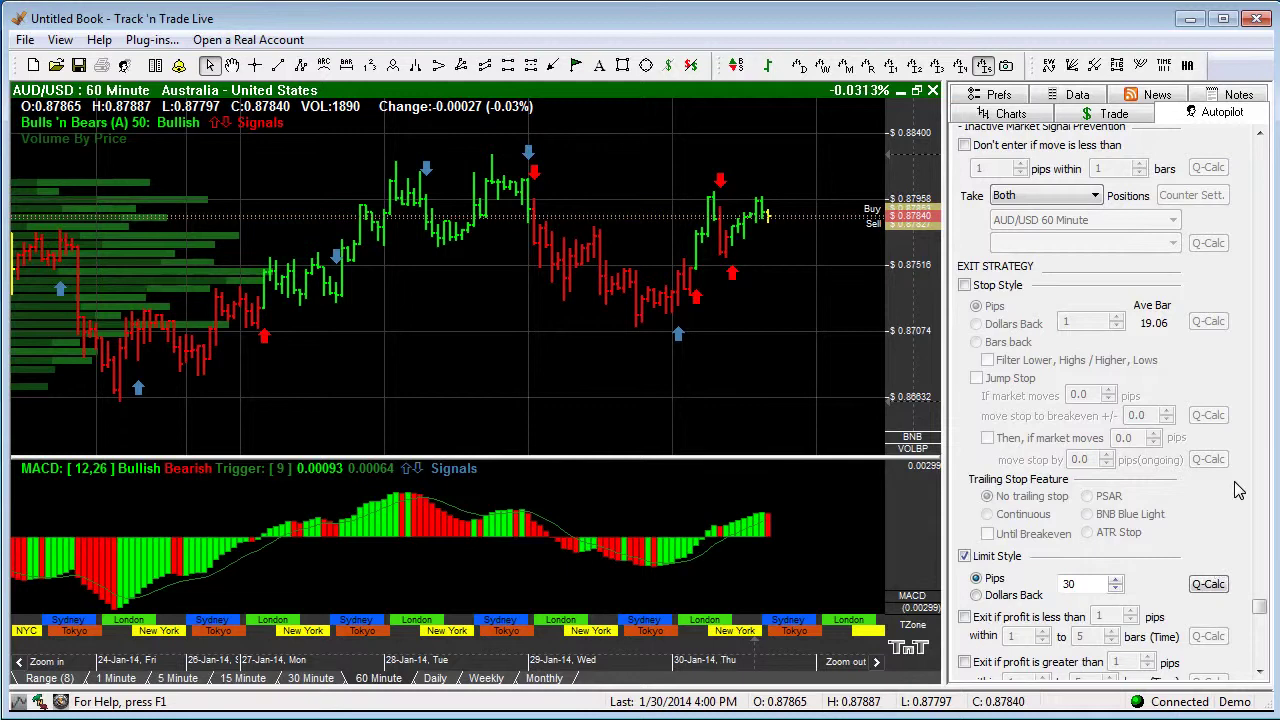
drag(1259, 608, 1258, 150)
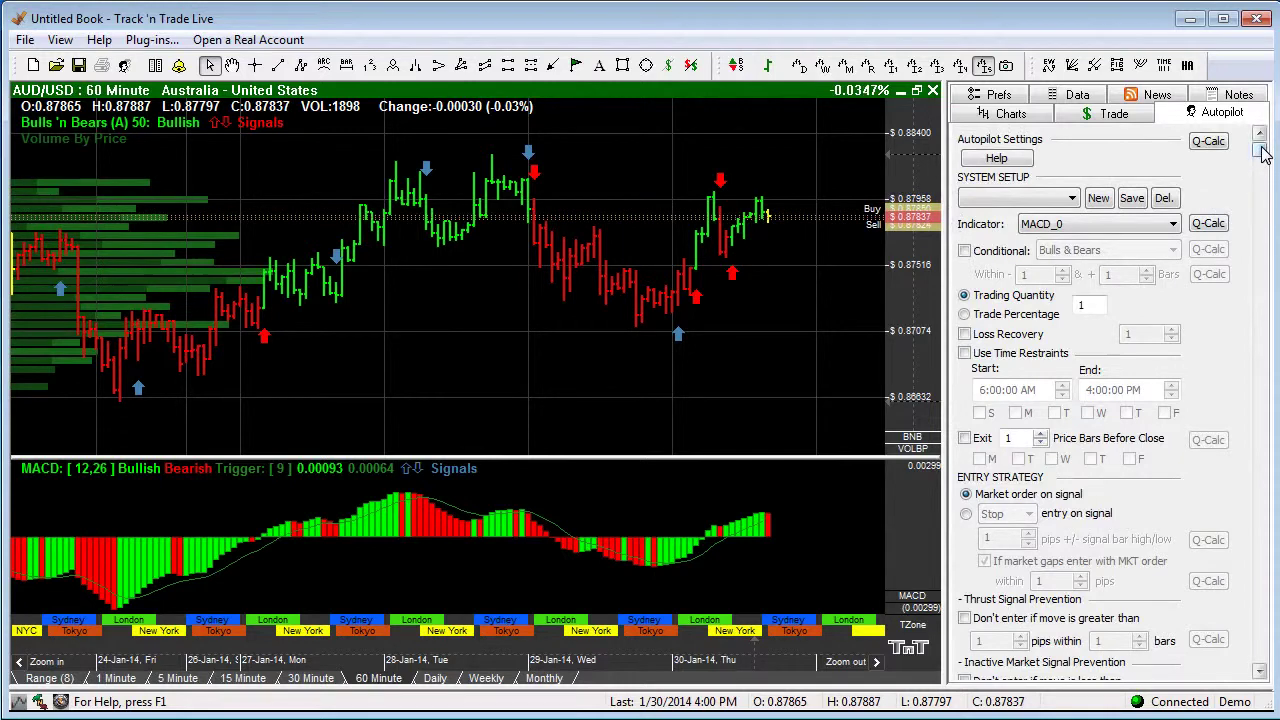
drag(1263, 152, 1268, 638)
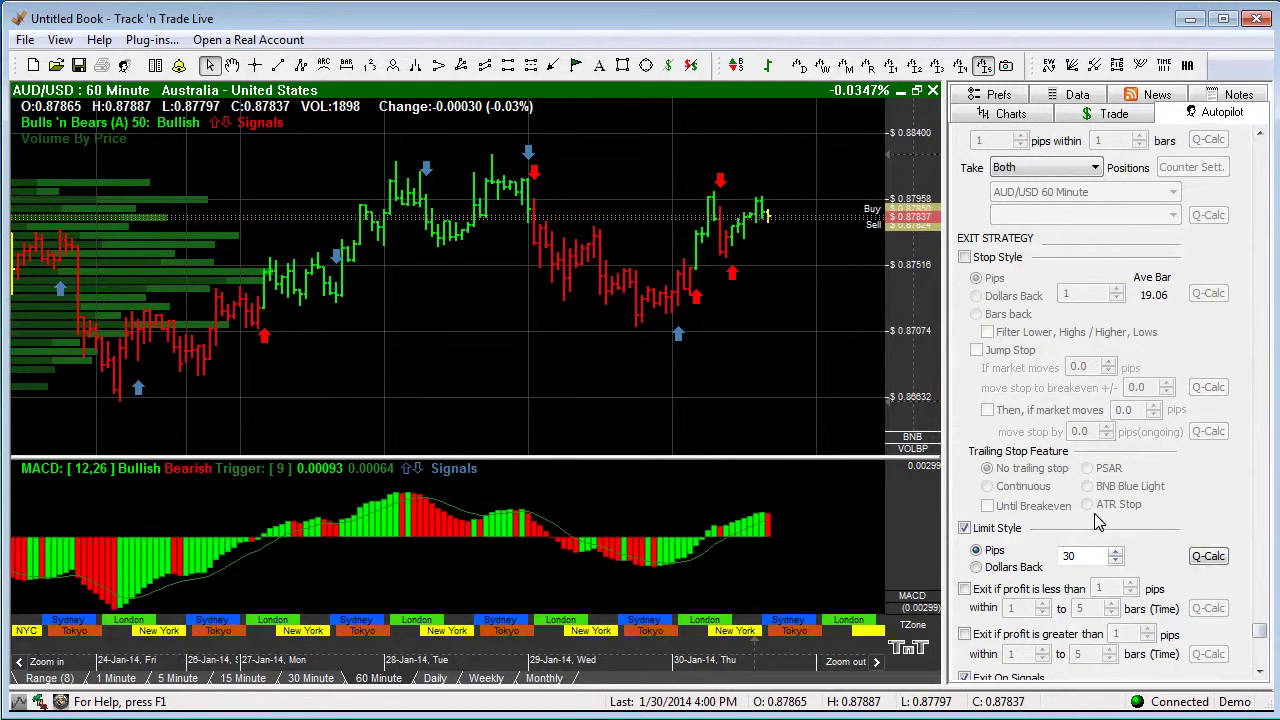
click(1262, 672)
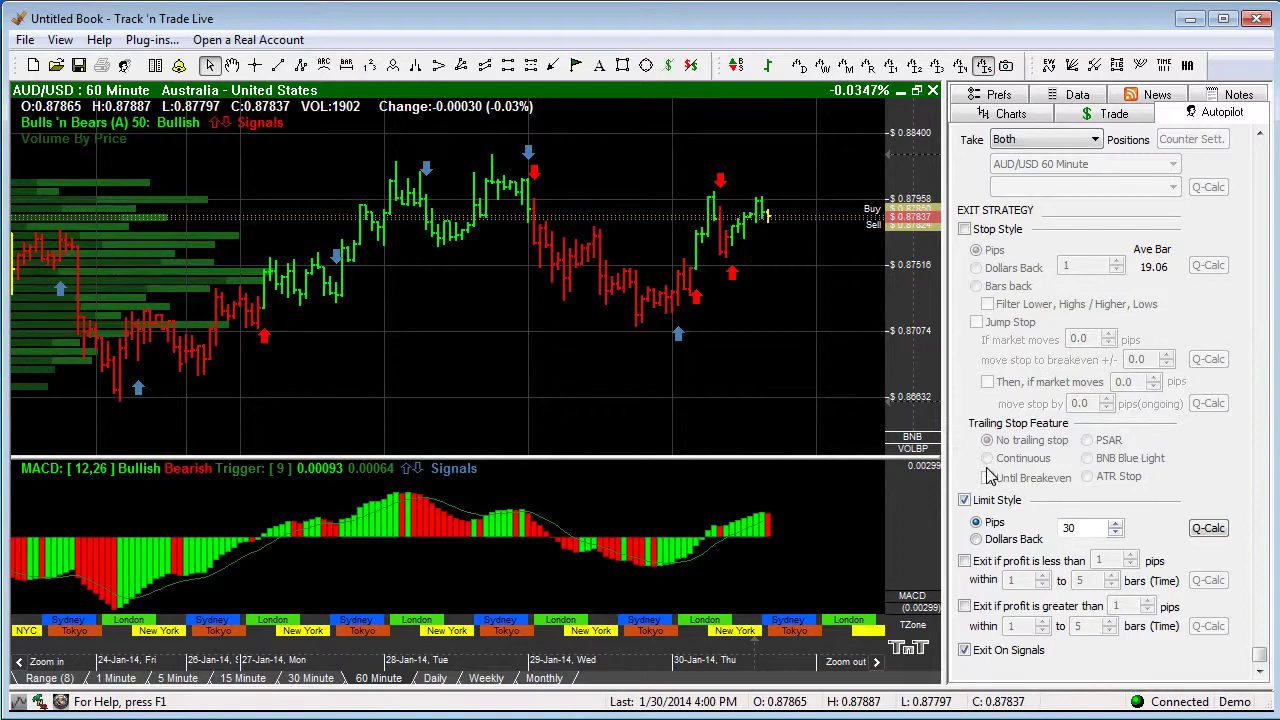
Reveal the MACD_0 back-test panel (103 trades, 67.0% wins, -$207.10), toggling orders and ending on Accounting
drag(820, 690, 825, 402)
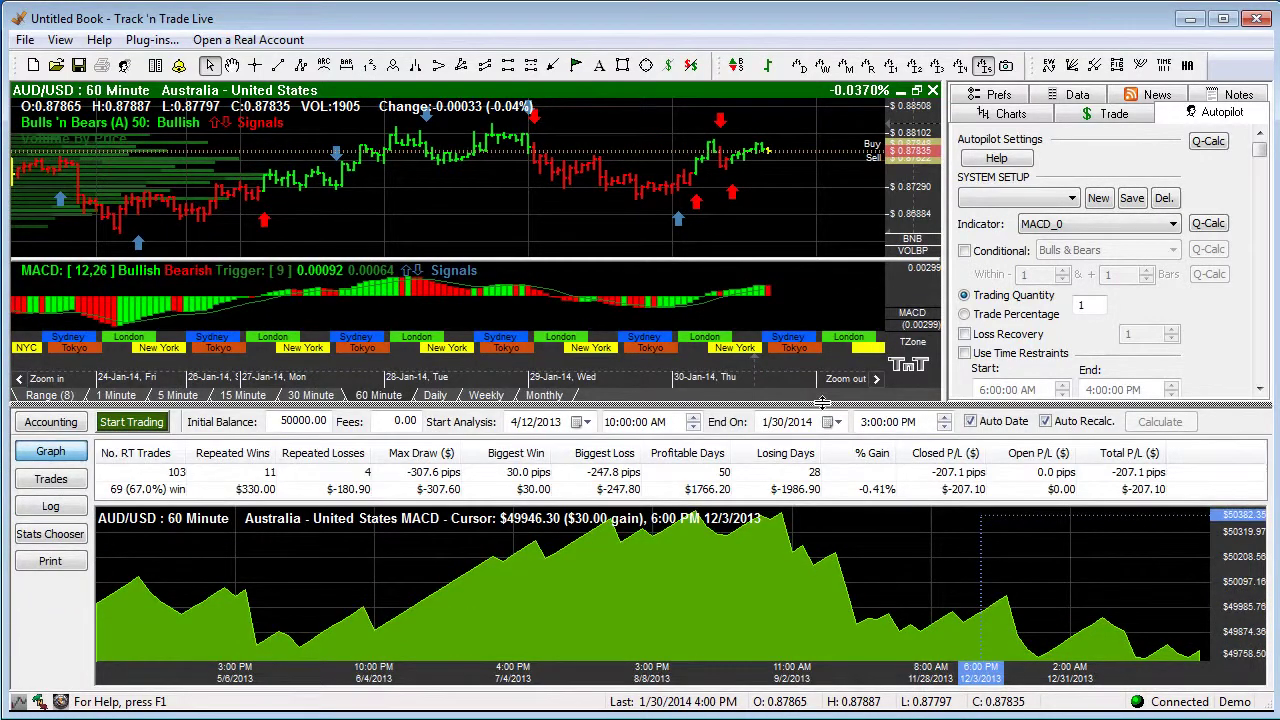
drag(820, 402, 820, 396)
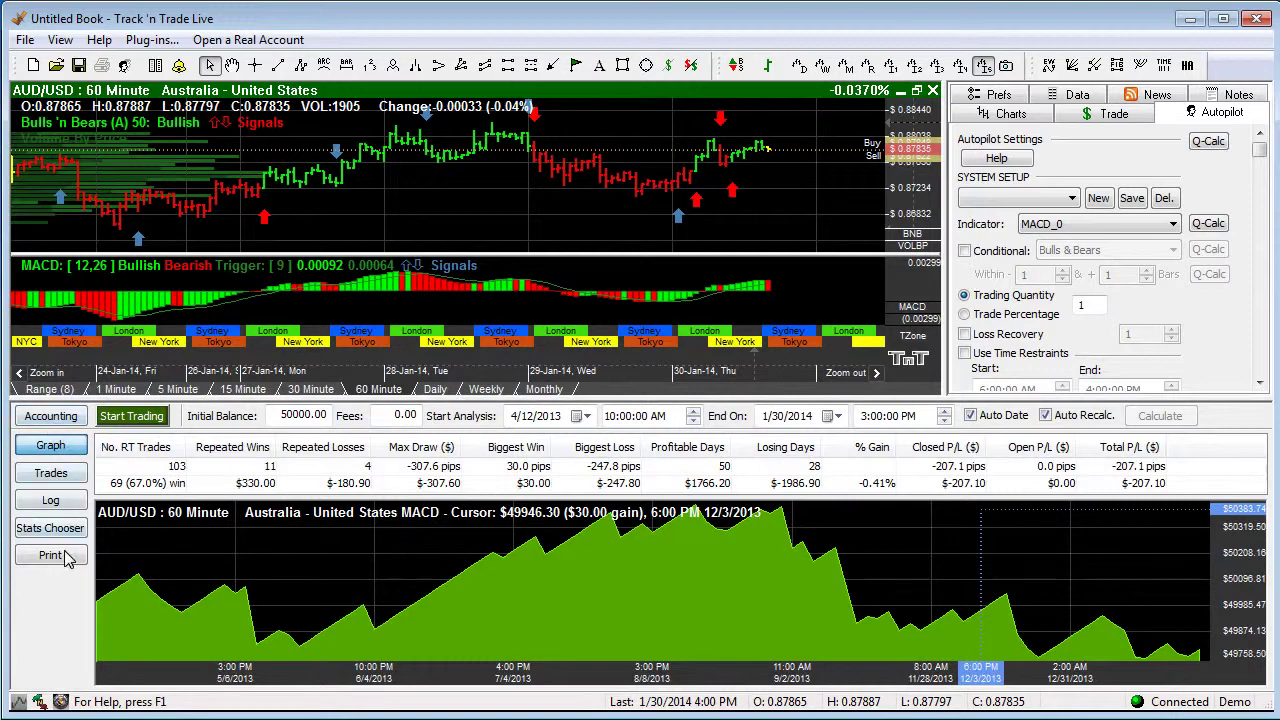
click(52, 416)
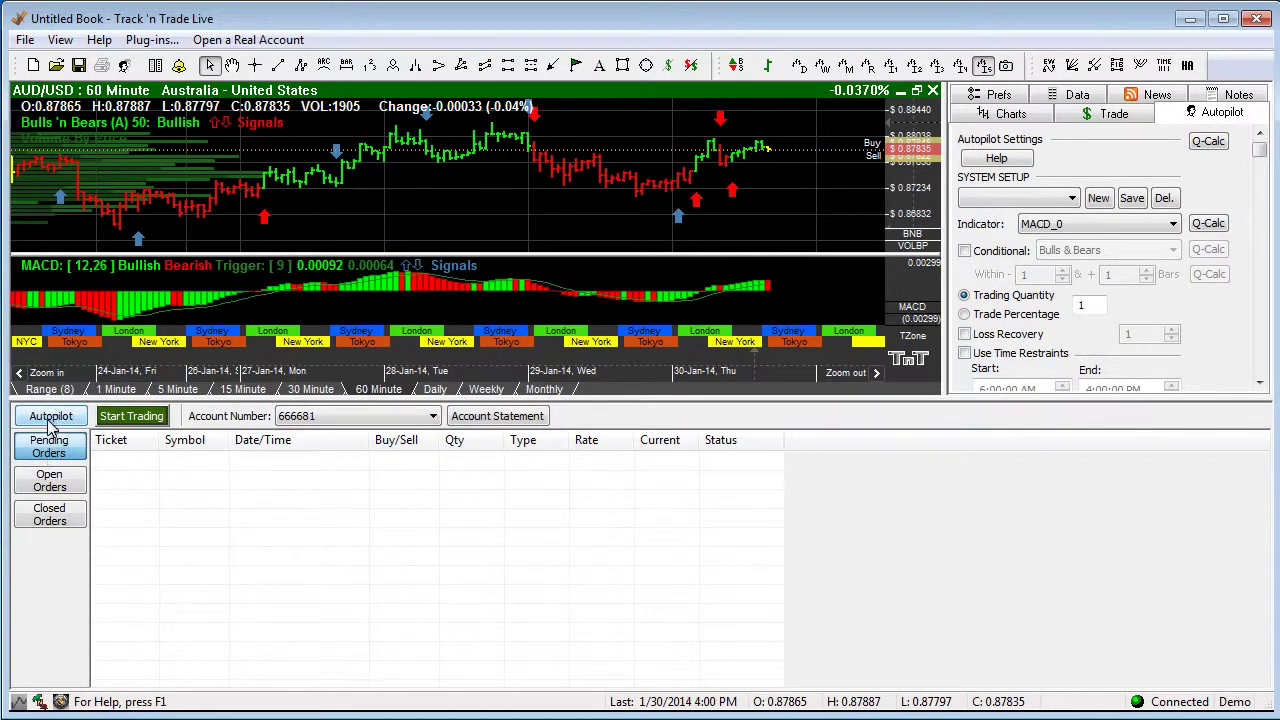
click(52, 416)
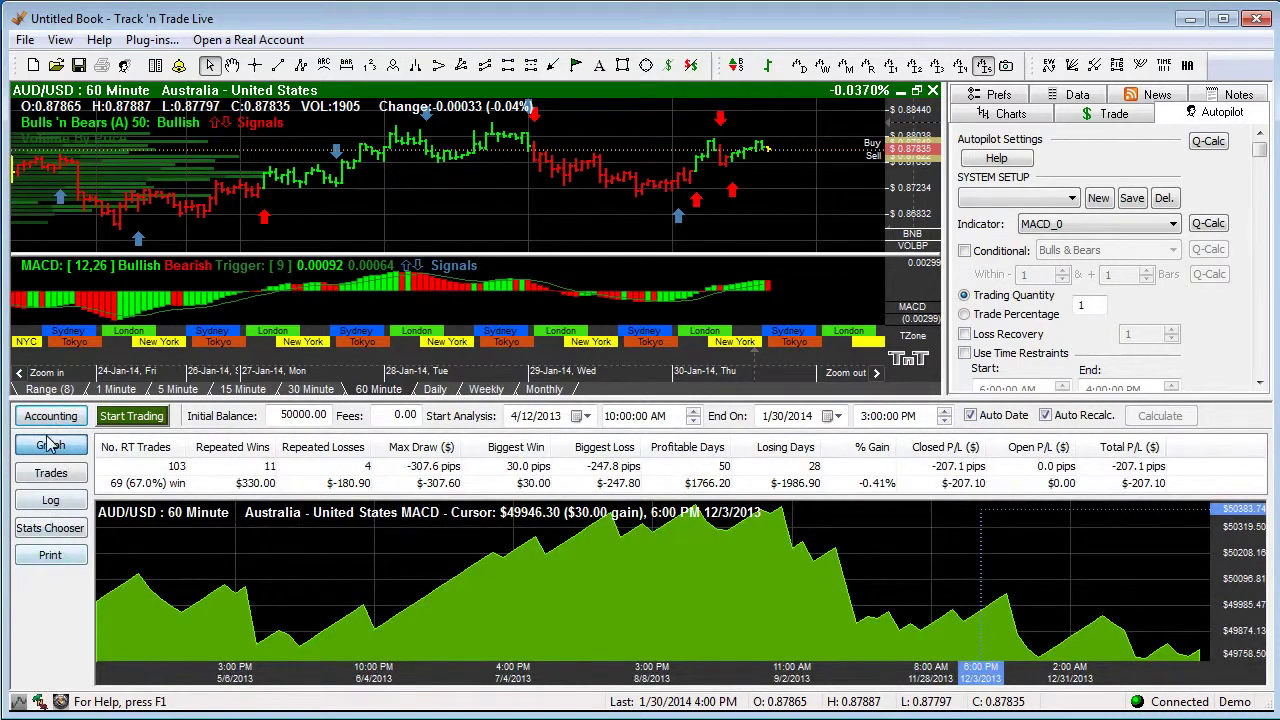
click(52, 416)
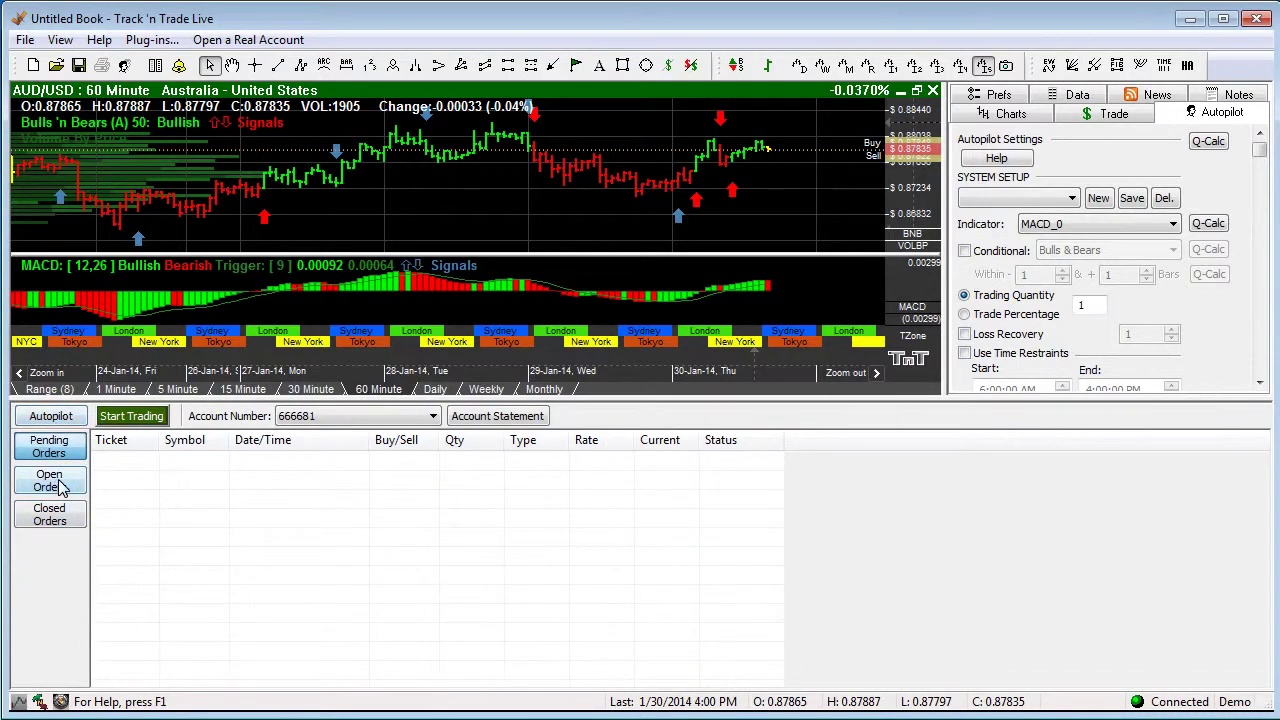
click(52, 416)
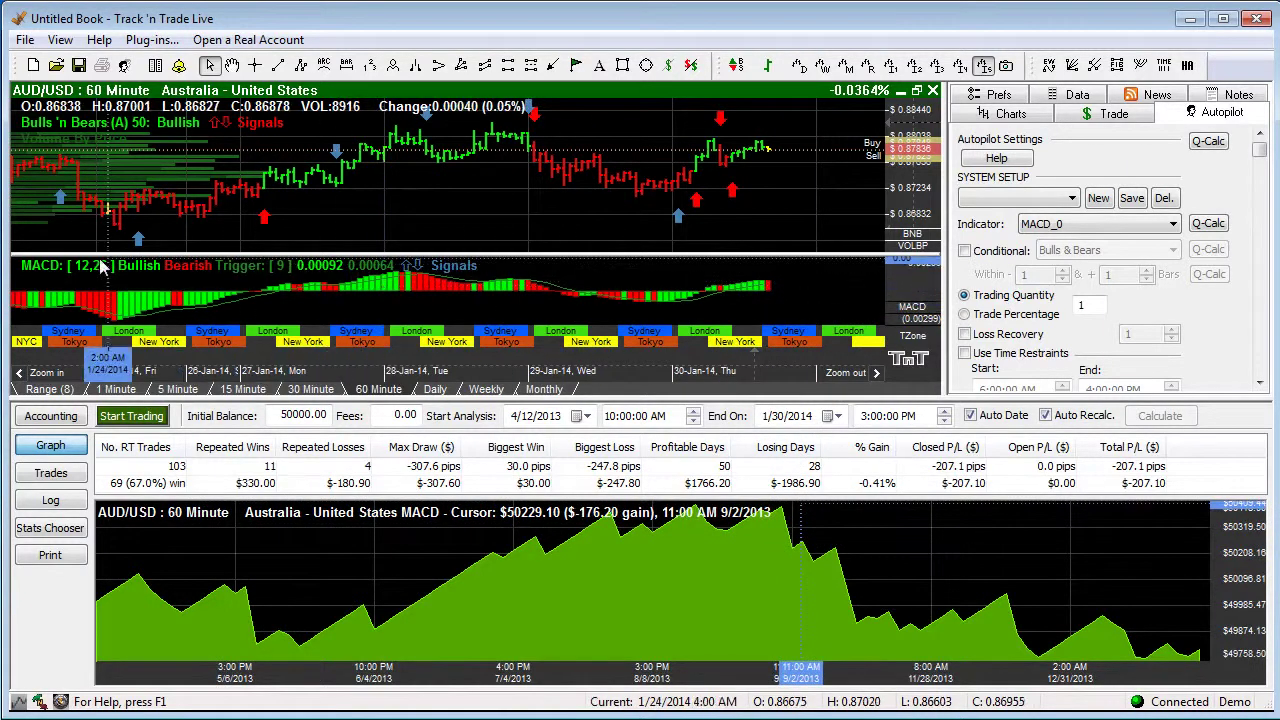
Switch the Autopilot indicator to Bulls & Bears, yielding 174 trades and $1047.30 total profit
click(1174, 225)
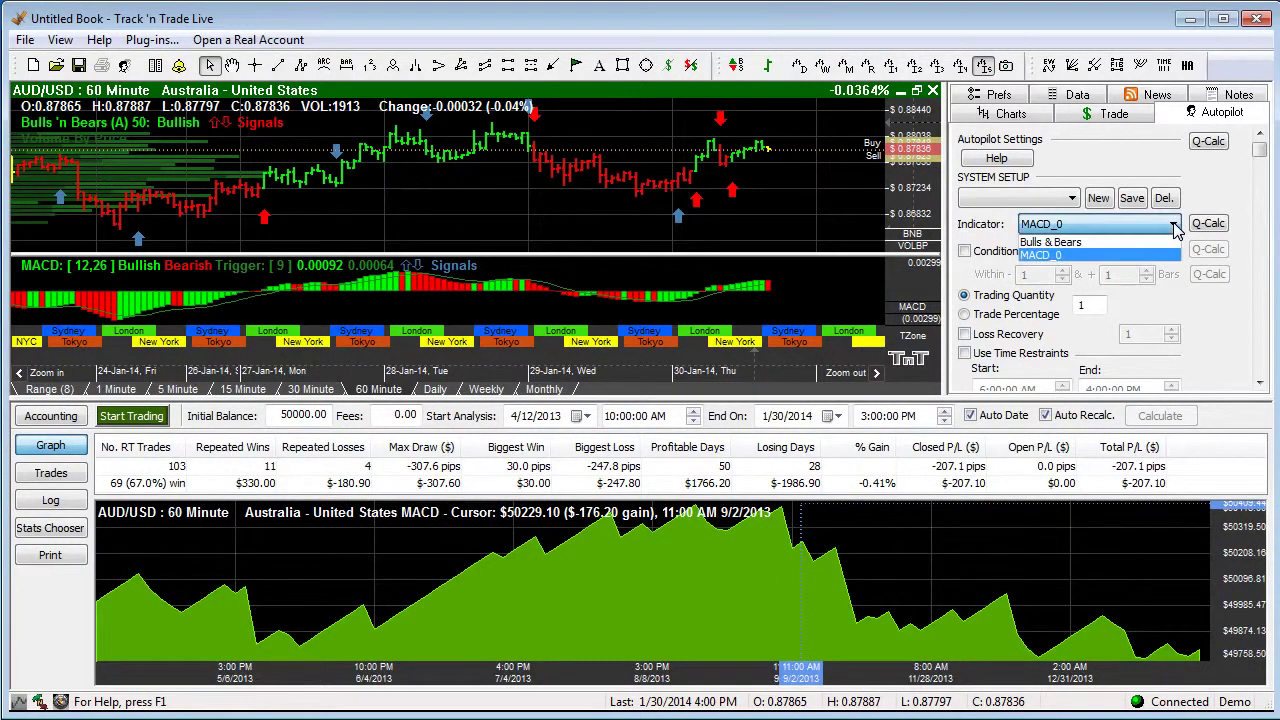
click(1077, 244)
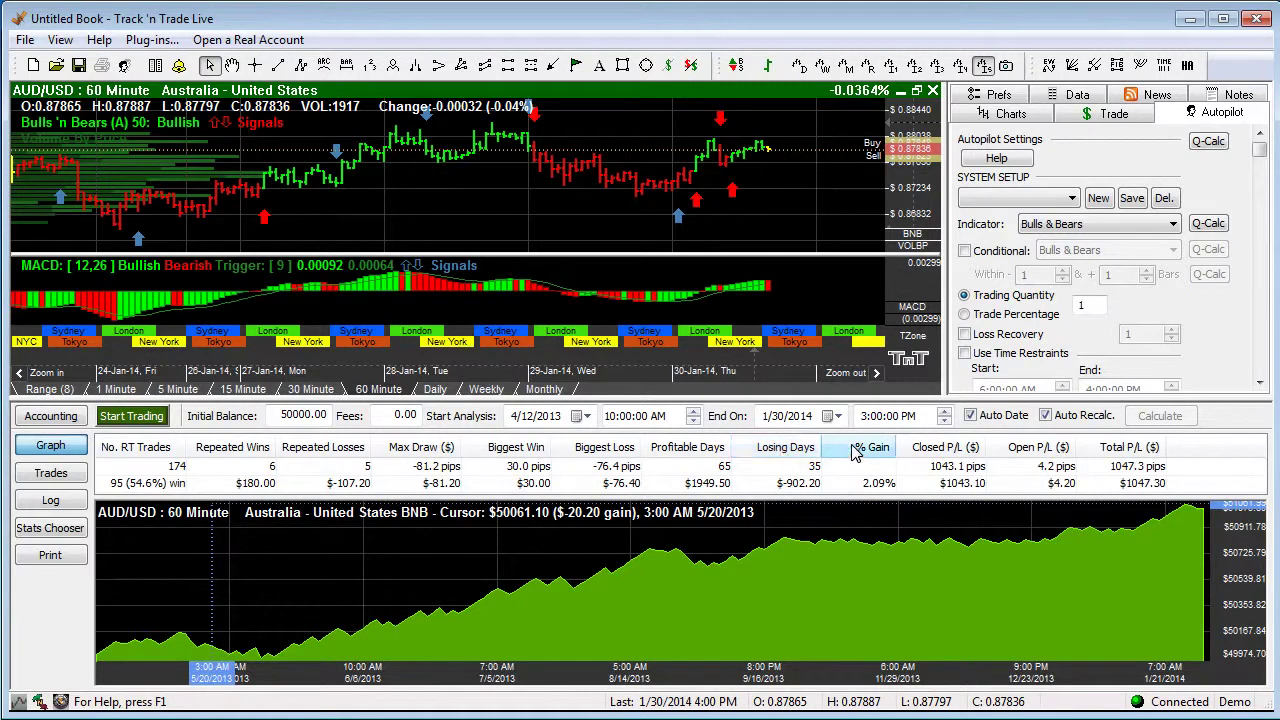
Open the statistics Column Chooser and read, then dismiss, the Profit Factor definition
right_click(800, 455)
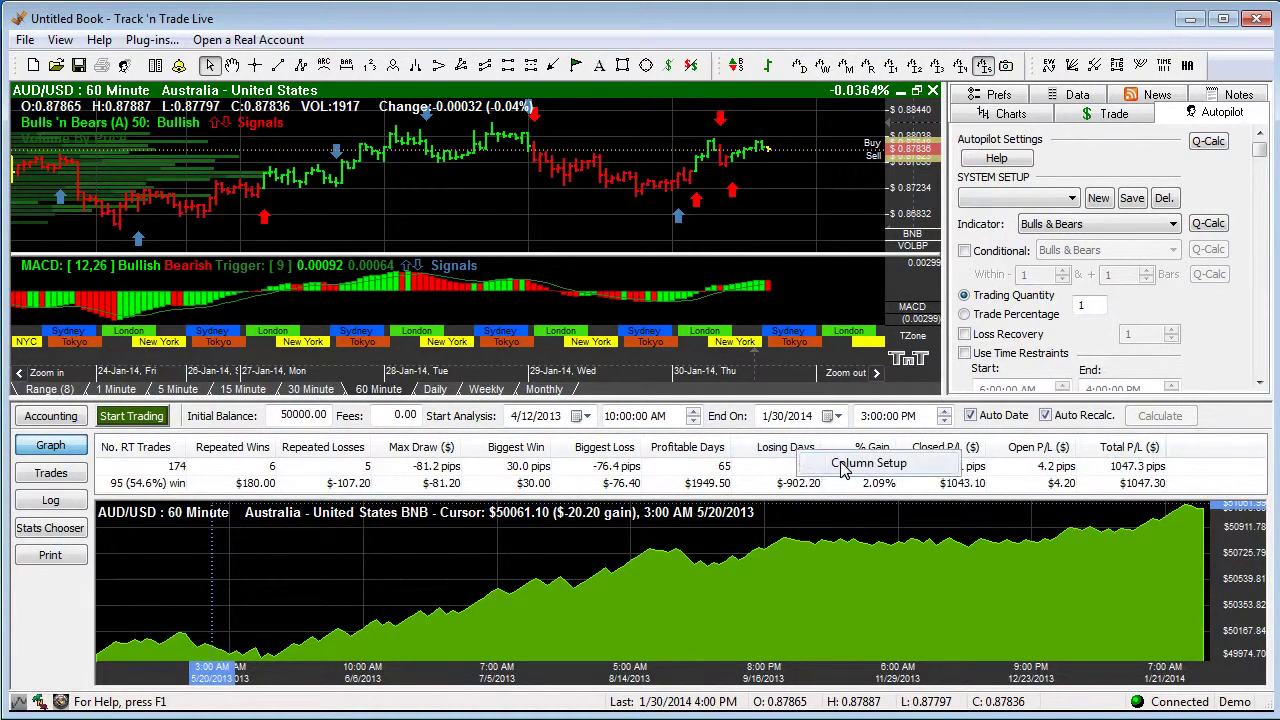
click(843, 466)
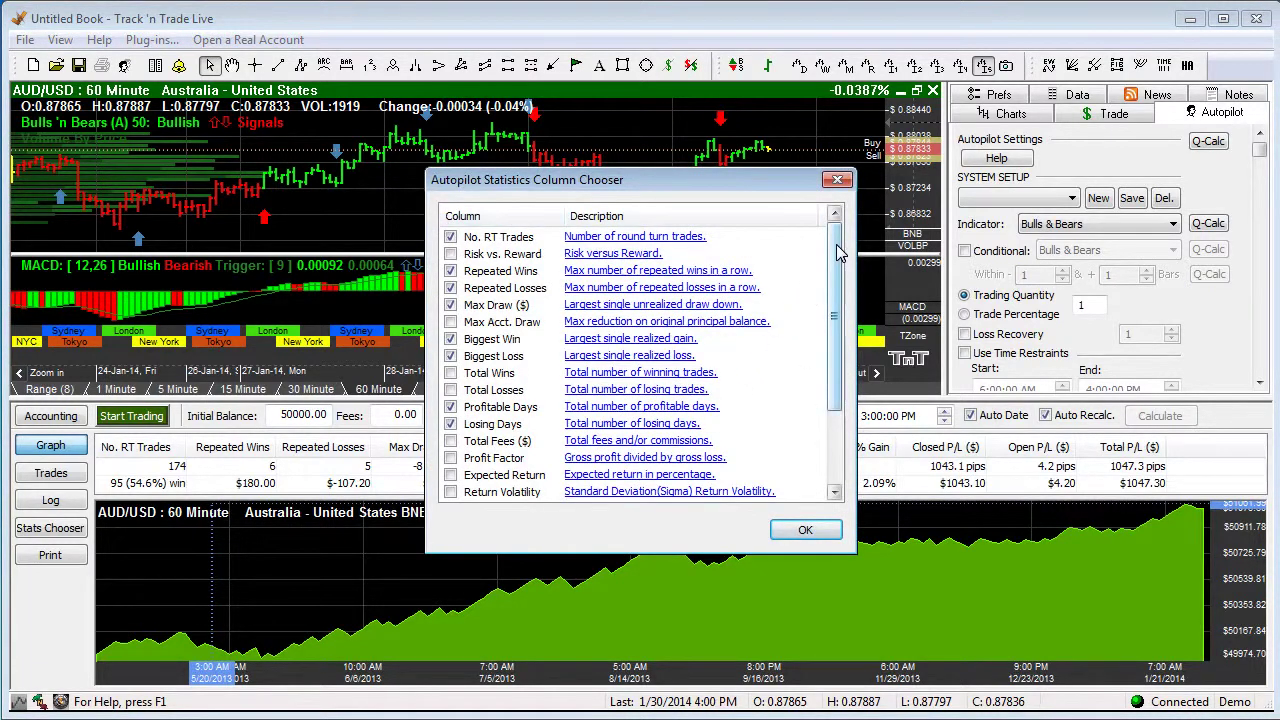
mouse_move(838, 245)
mouse_down()
mouse_move(840, 334)
mouse_move(840, 248)
mouse_up()
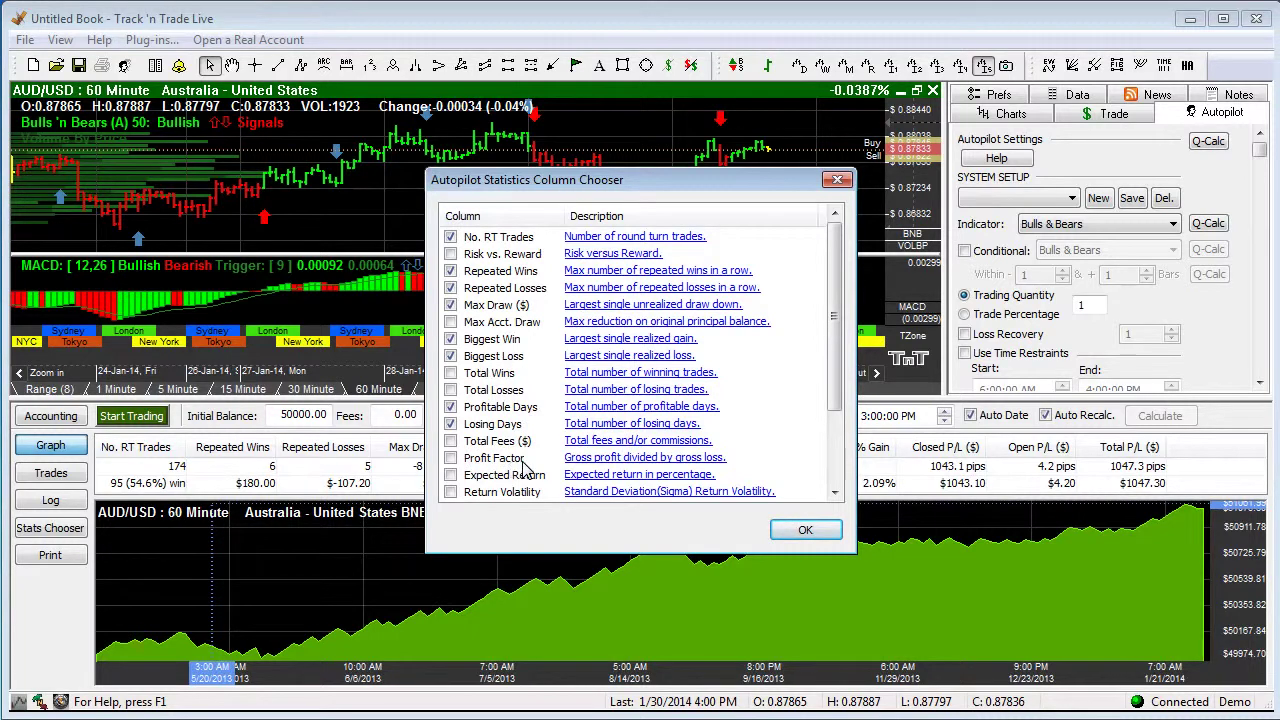
click(610, 458)
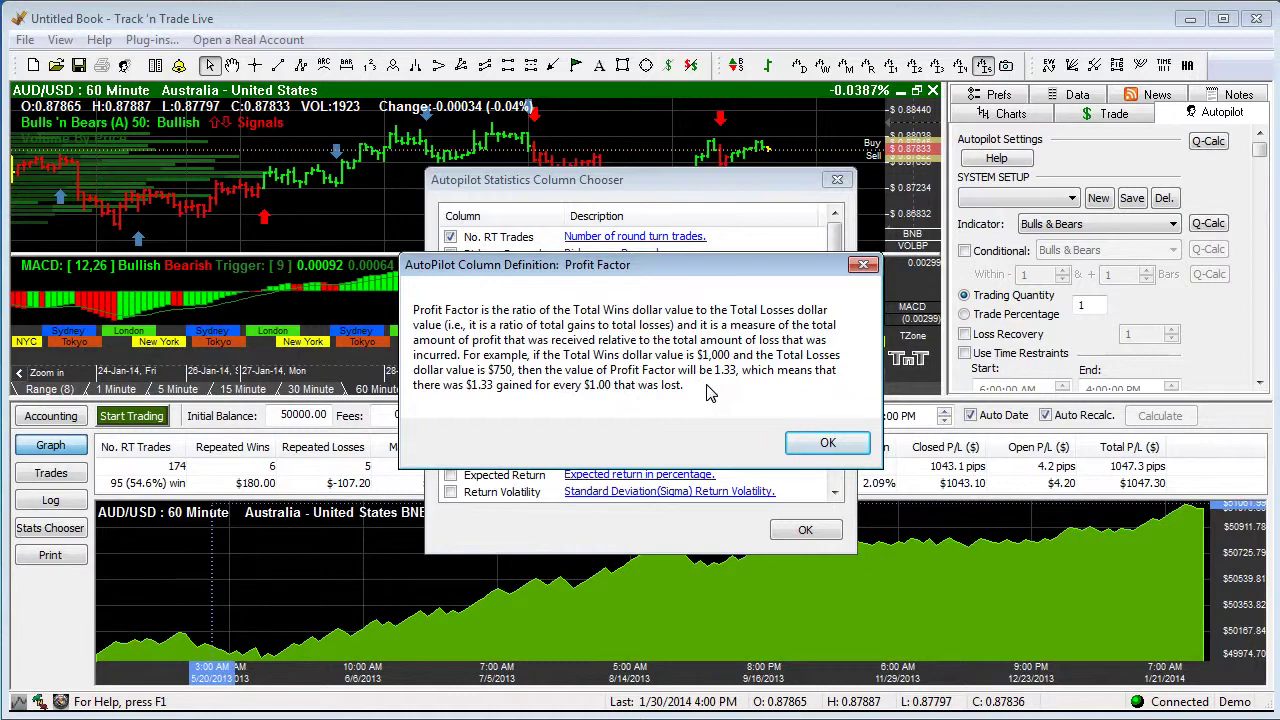
click(828, 443)
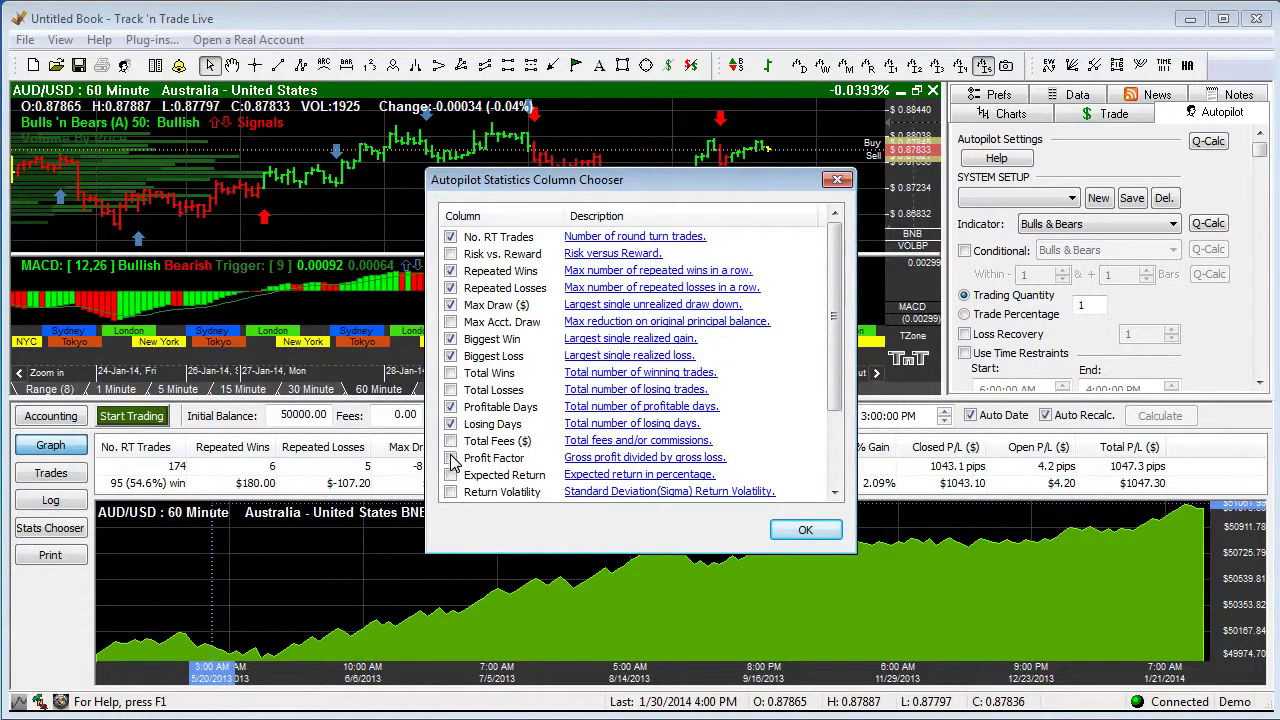
Close the Column Chooser and highlight the 50000.00 initial balance and 0.00 fees values
click(806, 531)
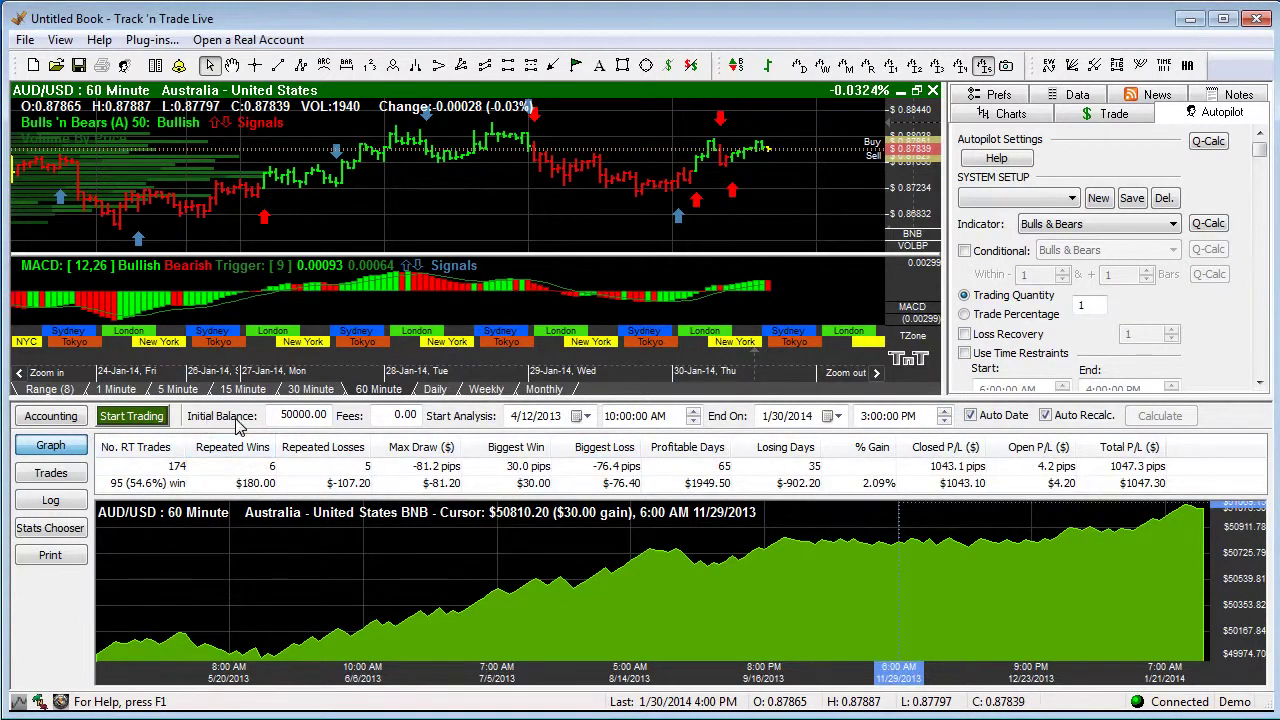
drag(281, 416, 330, 416)
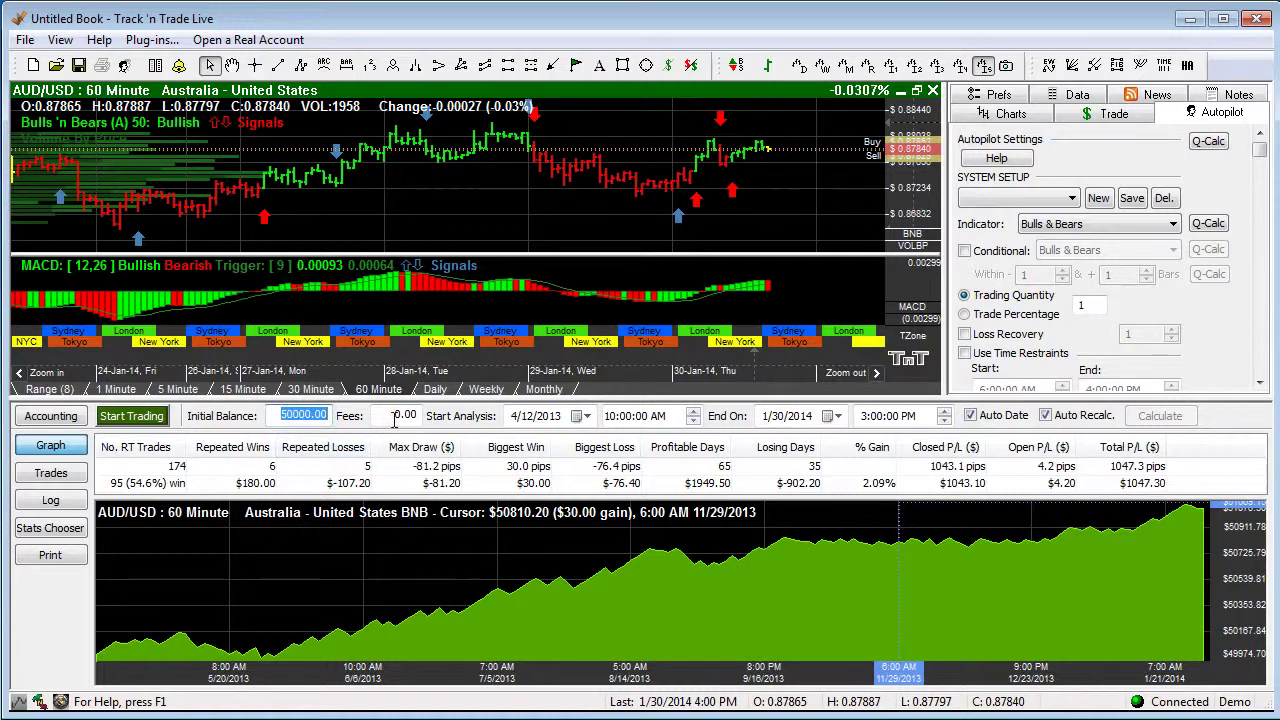
drag(392, 416, 411, 414)
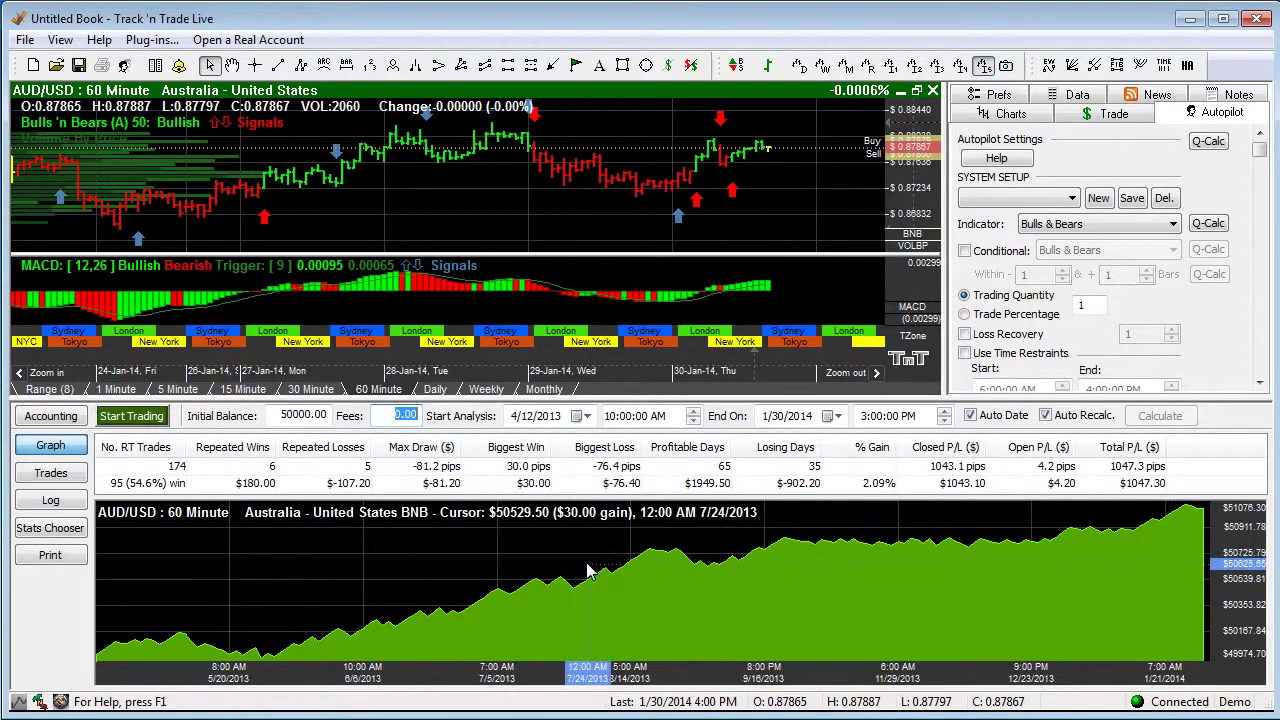
Start Bulls & Bears auto trading on AUD/USD, accepting the Autopilot disclaimer terms
click(136, 418)
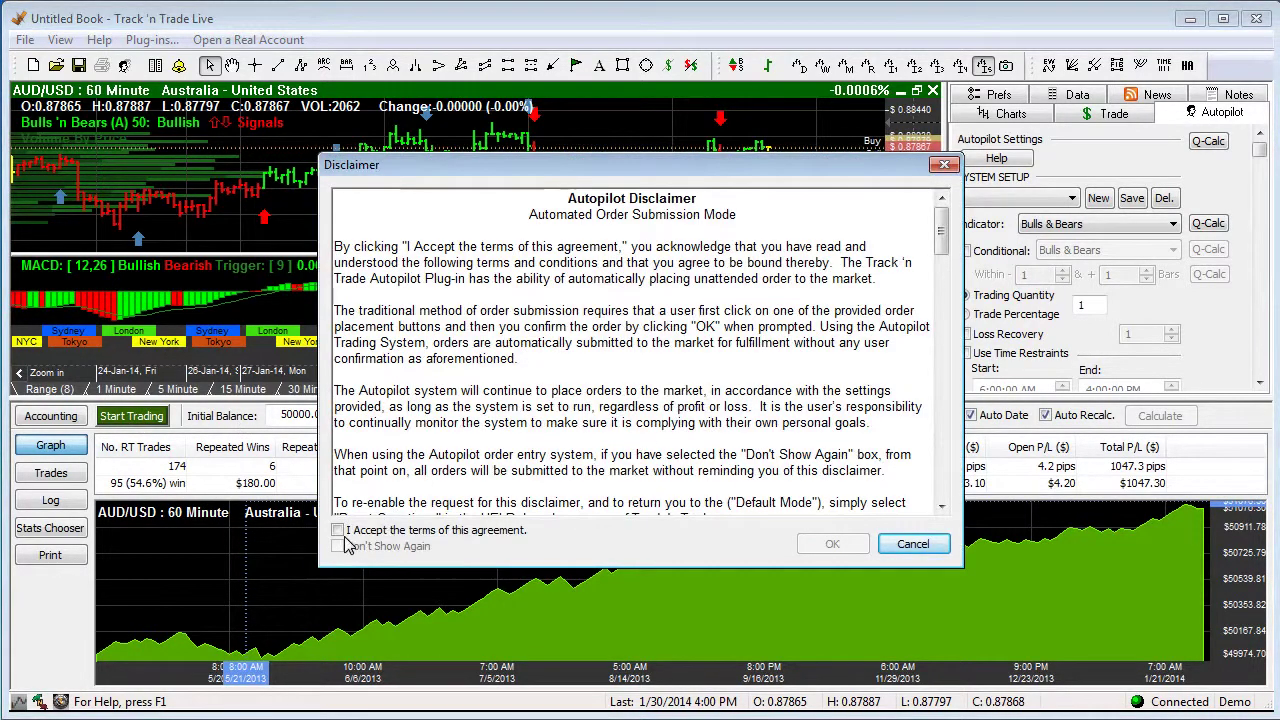
click(338, 531)
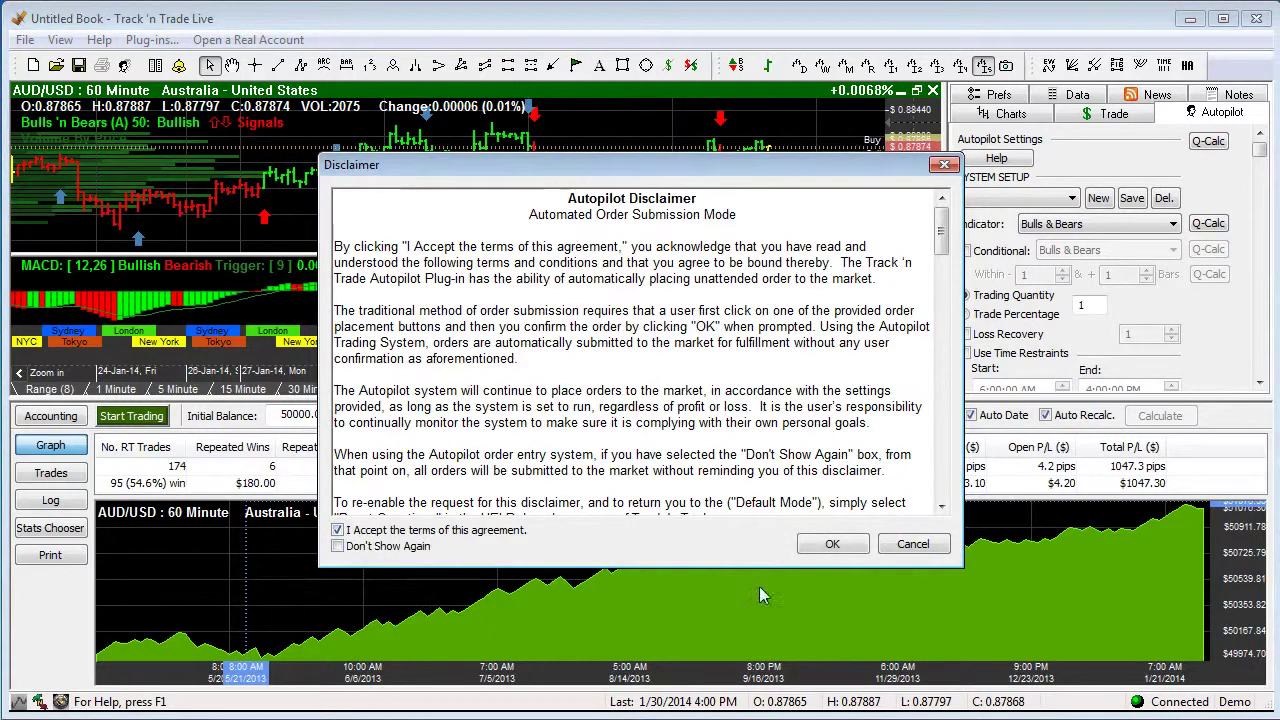
click(832, 545)
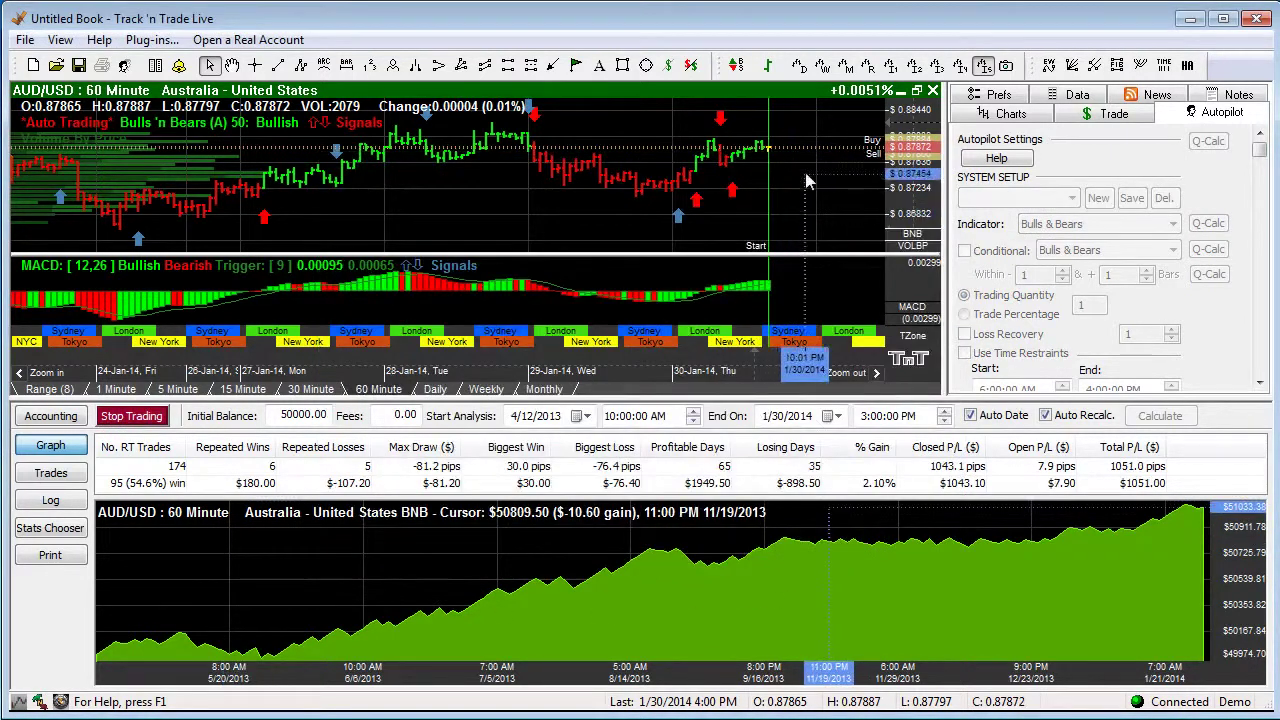